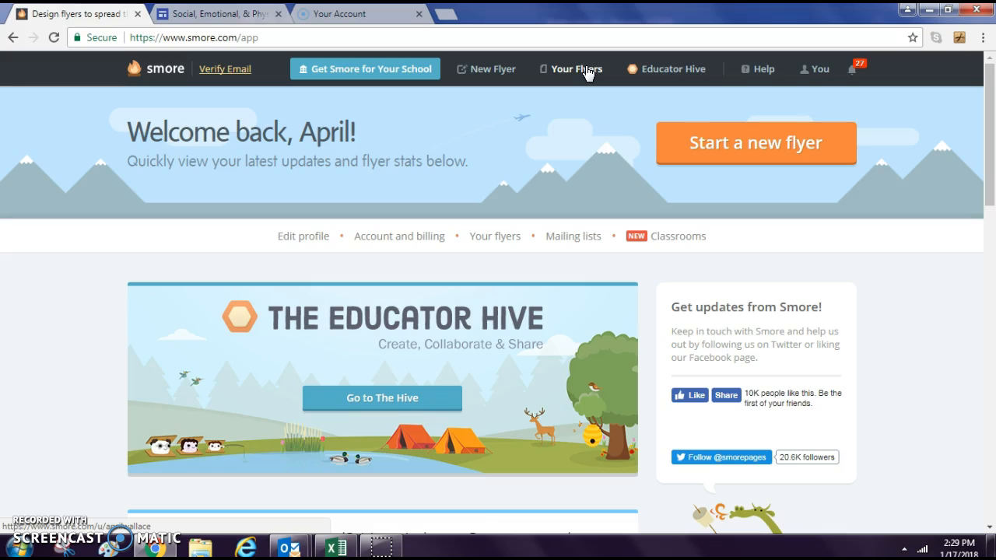
- Open the draft Weekly Memo flyer from the January 2018 group of the flyer list
click(585, 69)
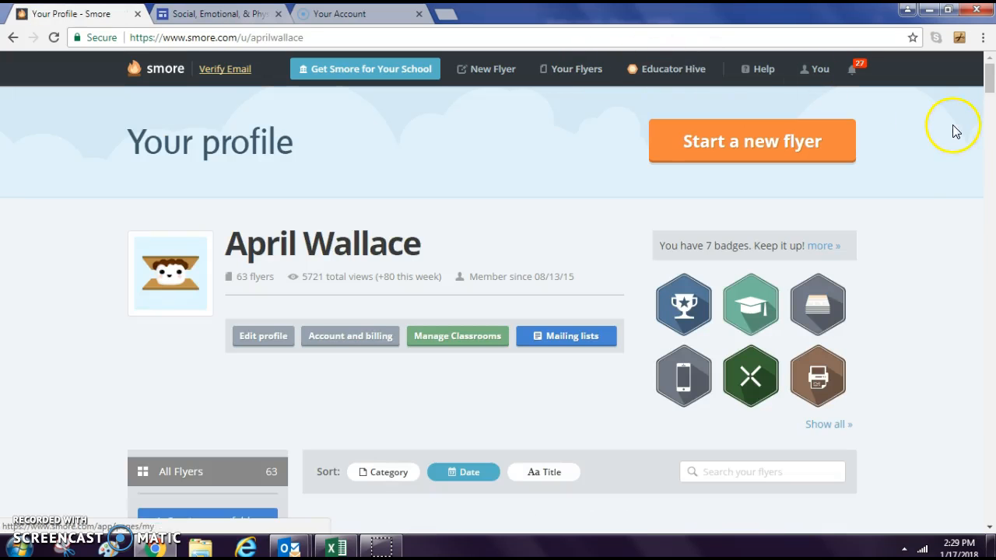
drag(989, 74, 990, 98)
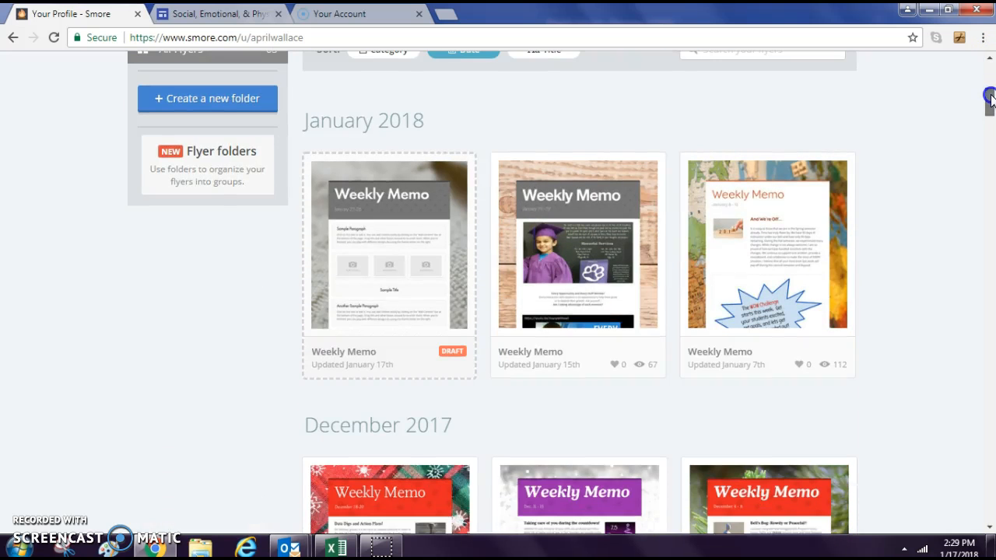
mouse_move(565, 268)
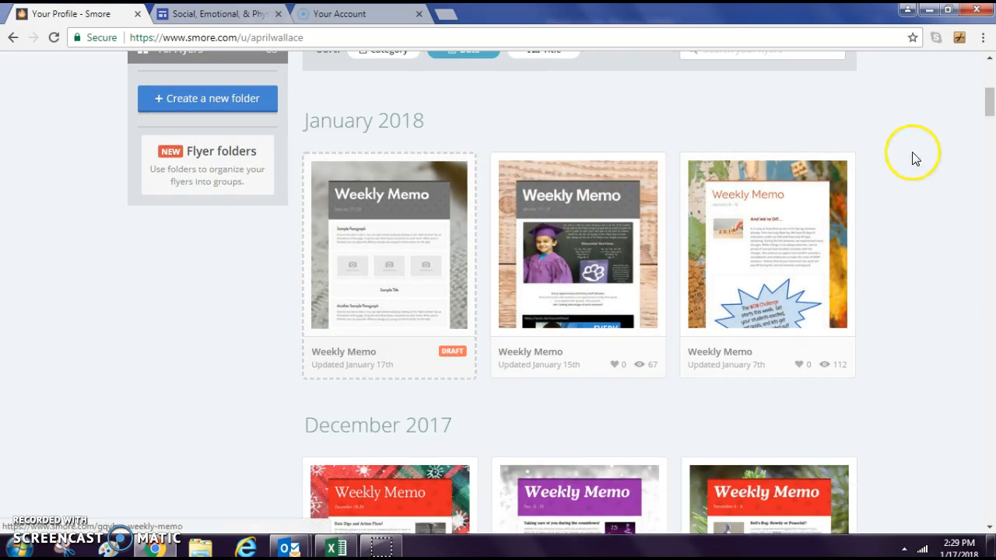
mouse_move(989, 101)
mouse_down()
mouse_move(990, 267)
mouse_move(989, 93)
mouse_move(992, 102)
mouse_up()
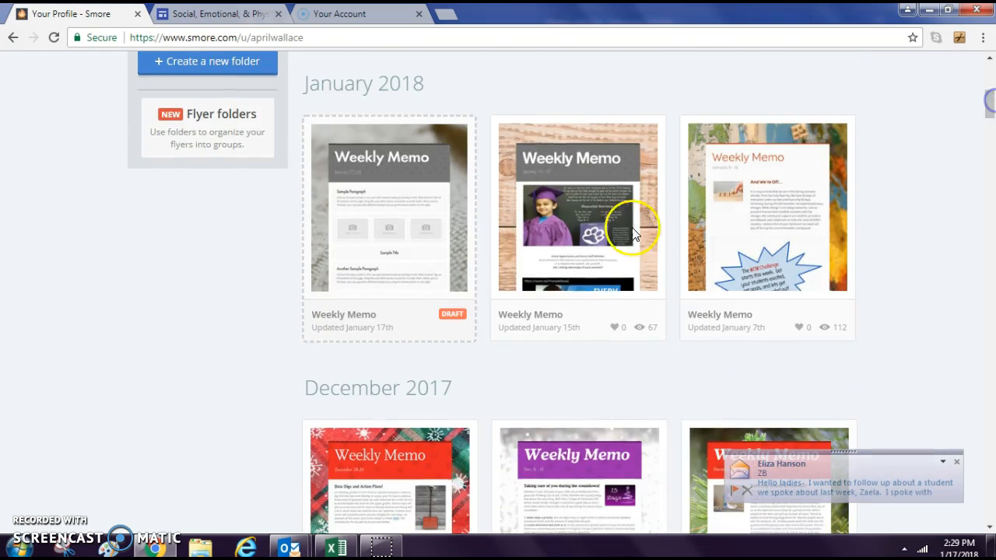
mouse_move(367, 225)
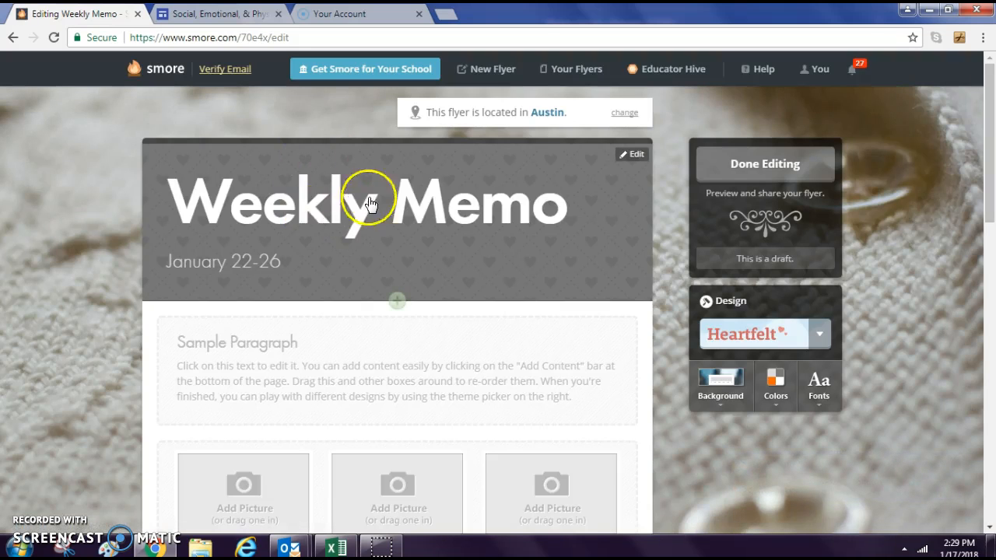
- Add a text block without a title at the end of the flyer containing "oepfjaopsdjgpoasdjgposadjgpasd"
click(993, 105)
drag(992, 103, 993, 341)
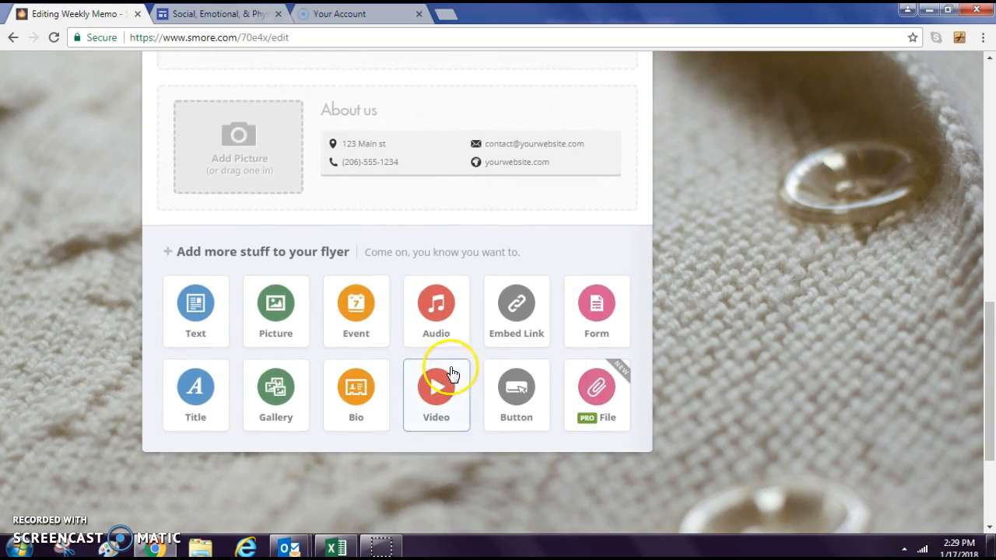
click(194, 311)
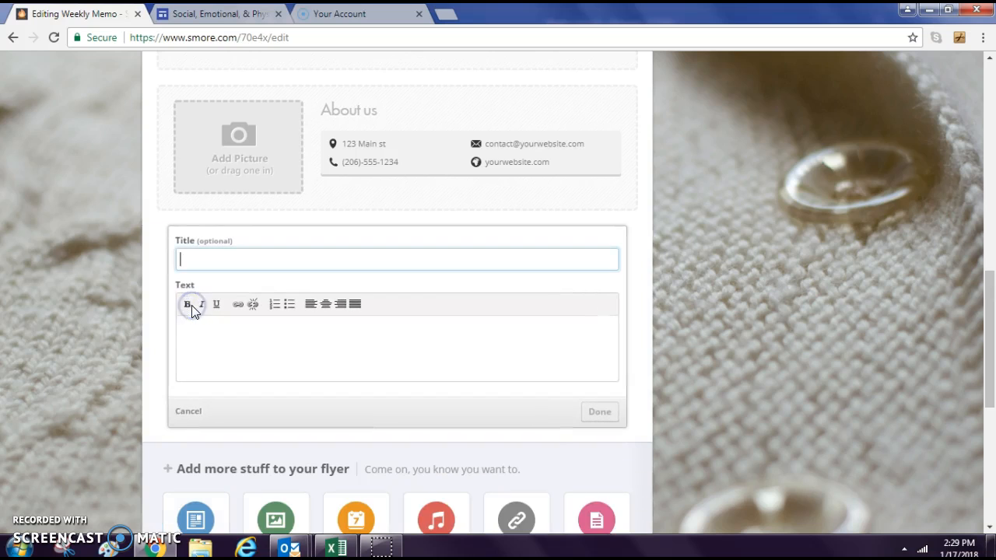
click(224, 333)
text(oepfjaopsdjgpoasdjgposadjgpasd)
click(605, 412)
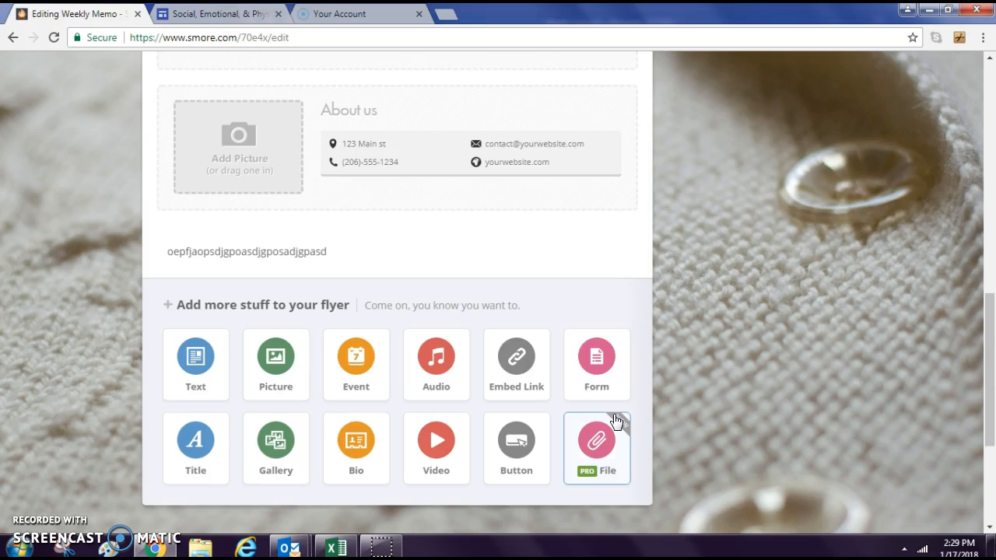
- Reopen the new text block for editing and close its editor
mouse_move(556, 247)
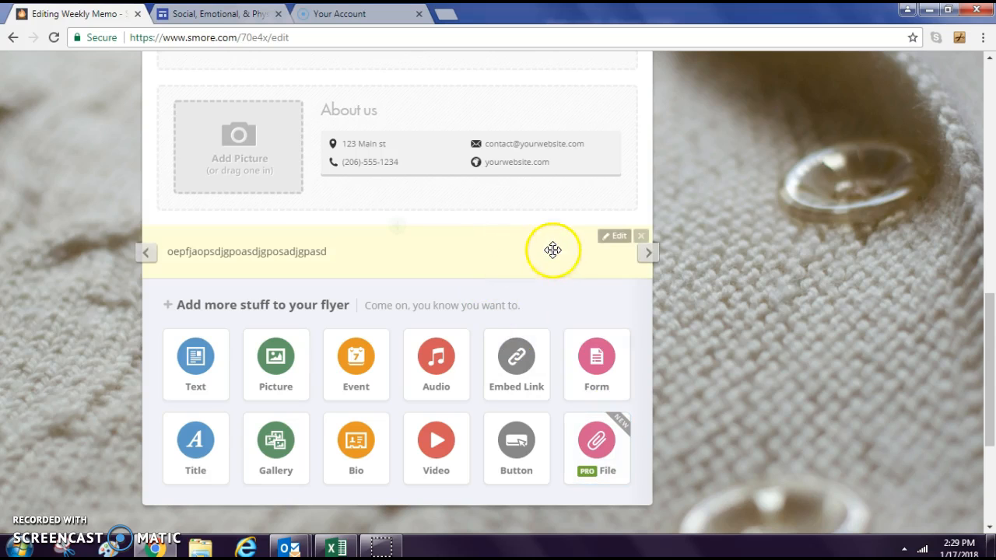
click(618, 238)
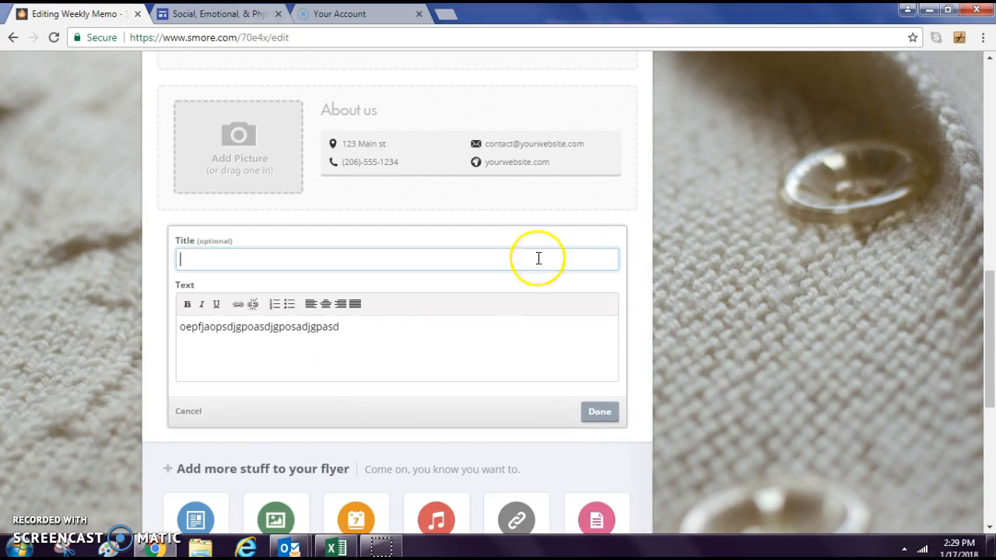
click(600, 420)
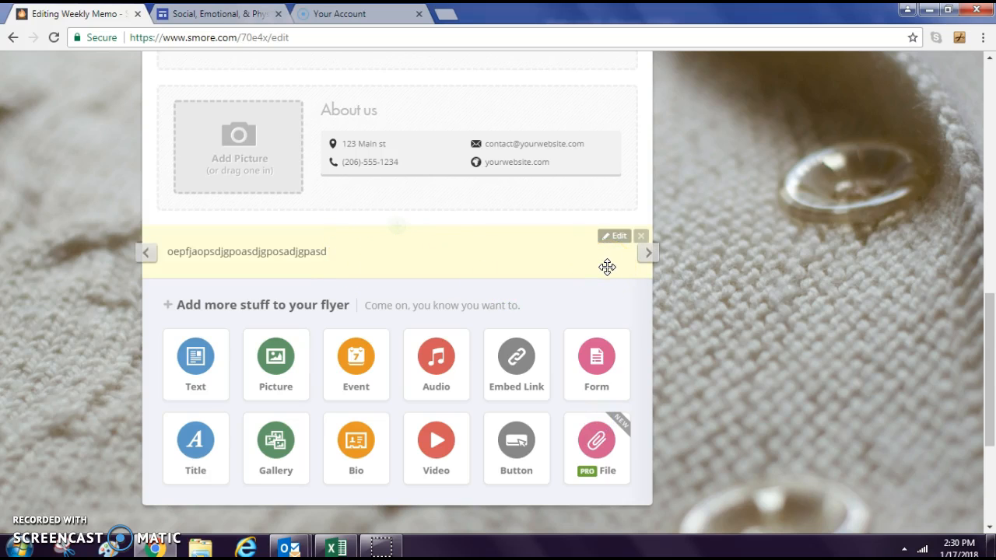
- Switch the text block to the layout with a picture beside the text and insert the gym image from the Desktop
click(650, 254)
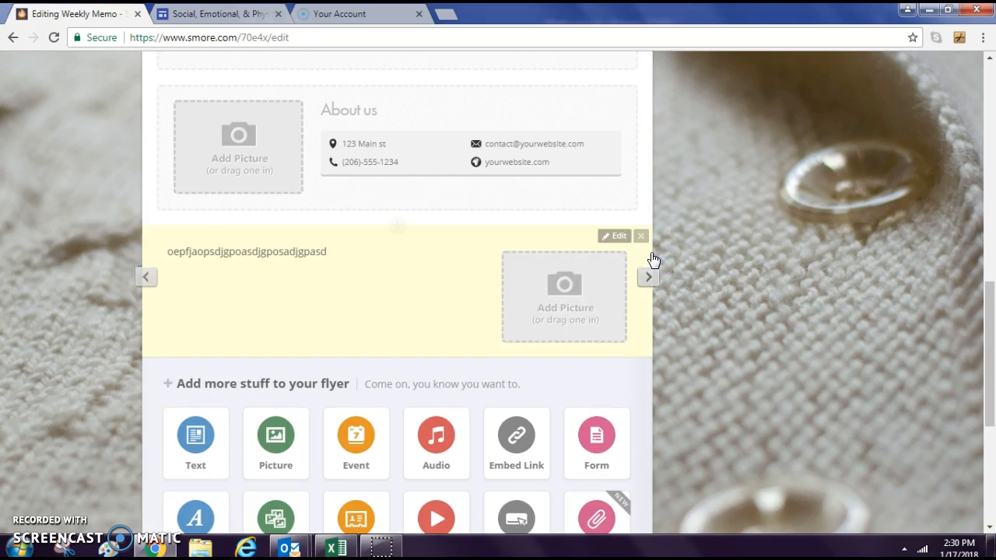
click(649, 279)
click(563, 285)
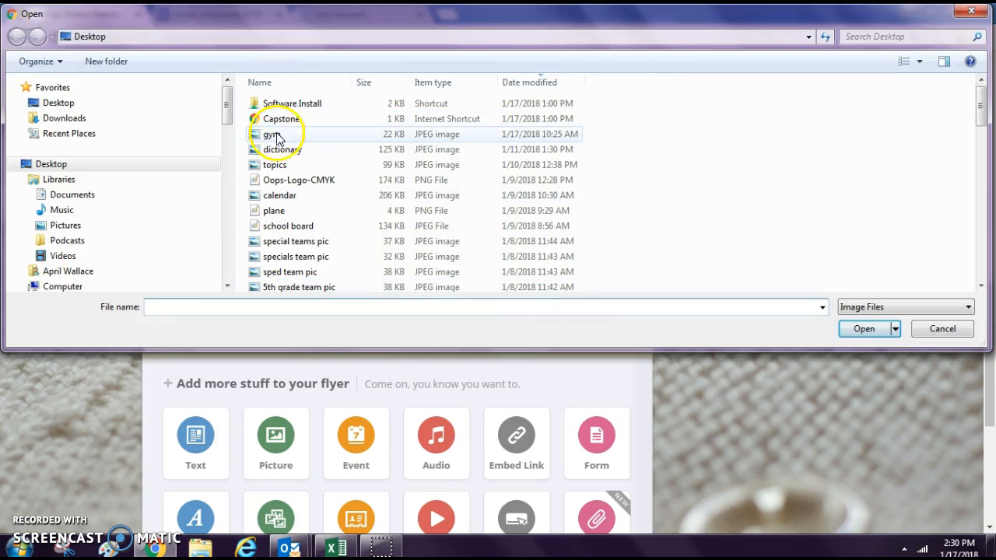
click(274, 135)
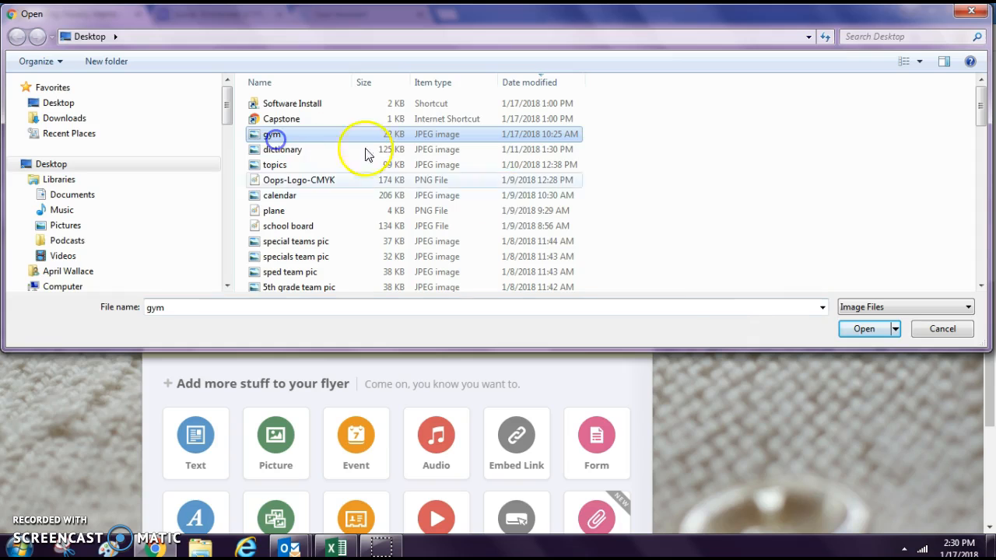
click(863, 329)
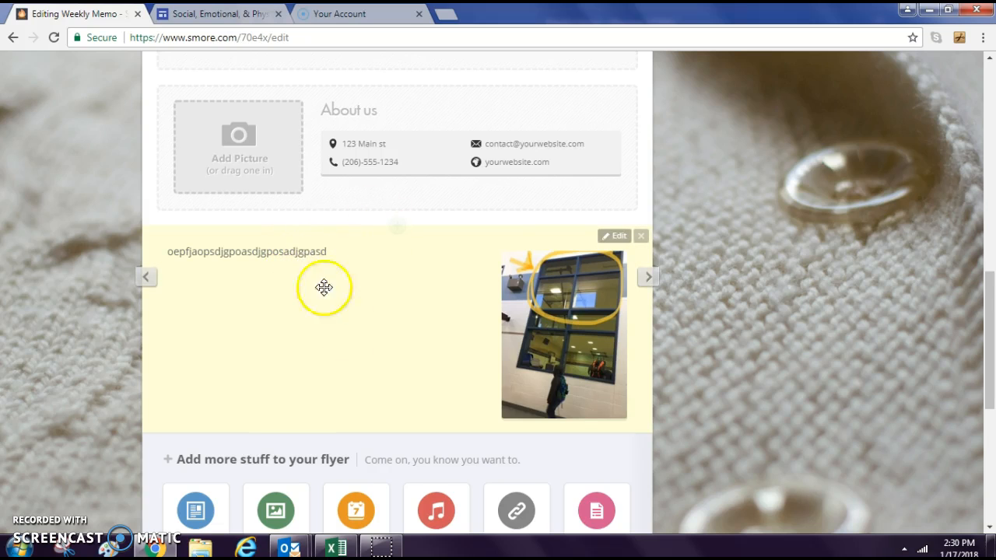
mouse_move(566, 338)
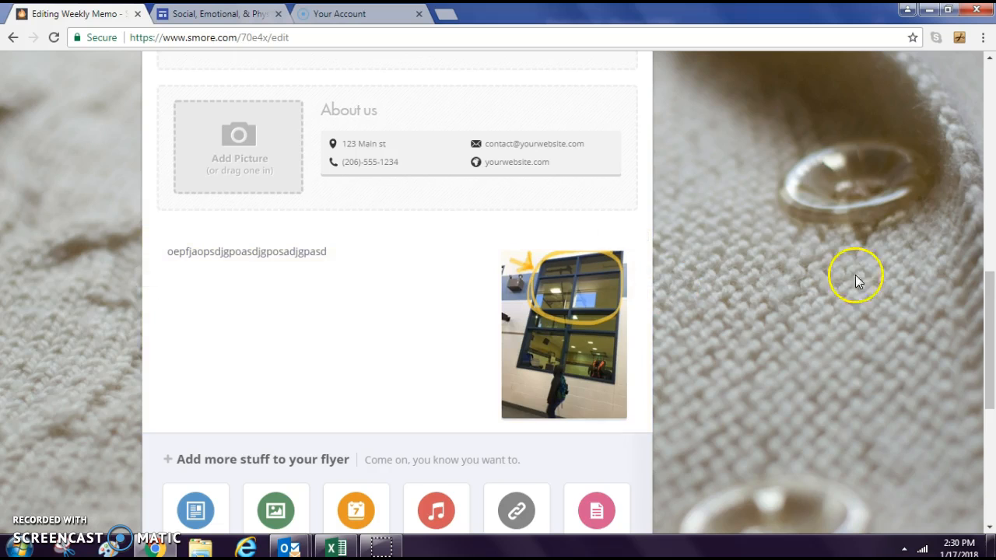
drag(989, 321, 989, 391)
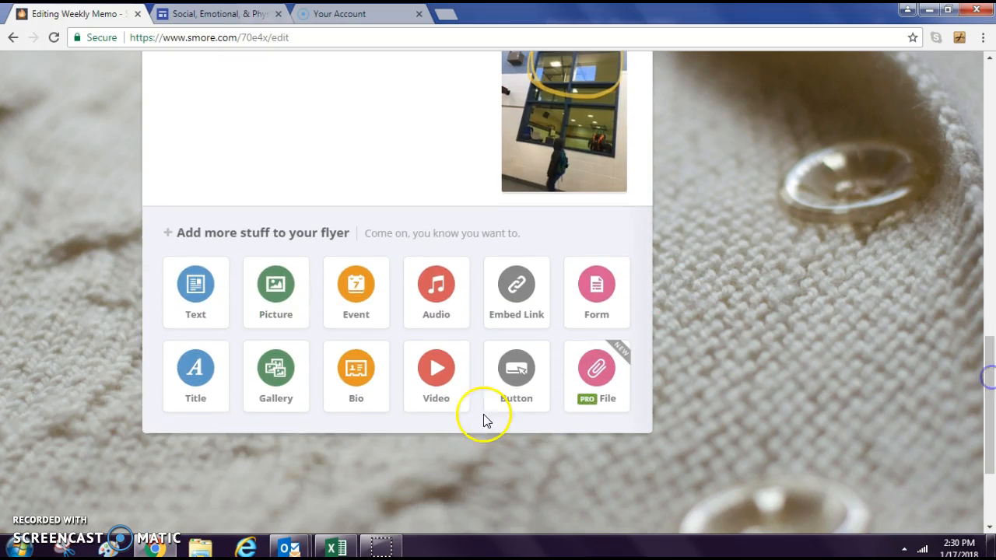
click(420, 399)
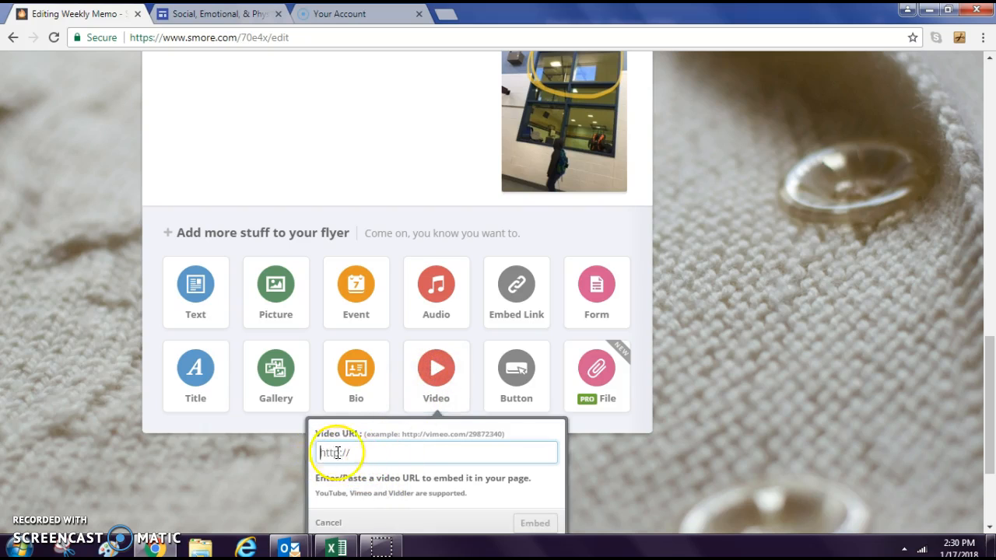
click(391, 450)
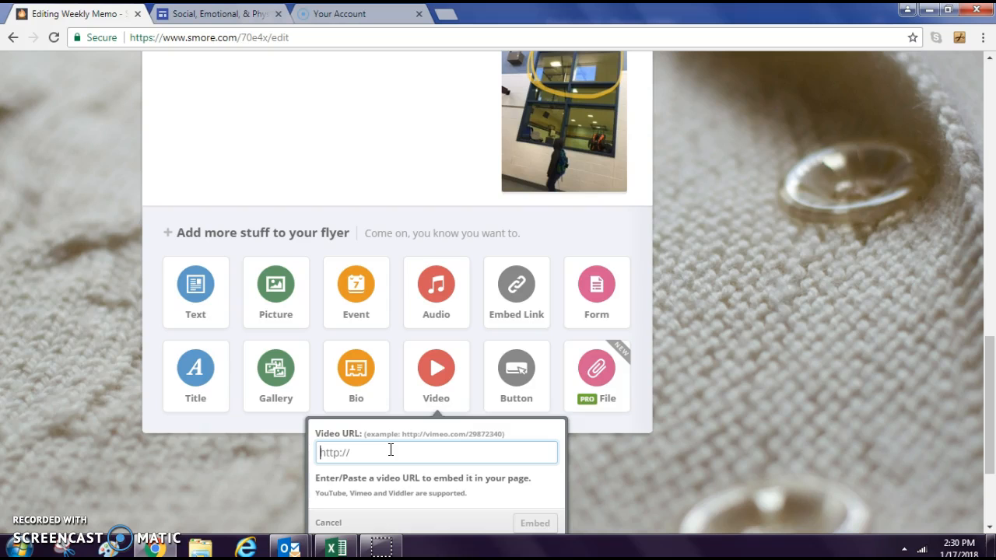
- Add a Big Photo picture block below the text block and insert the dictionary image from the Desktop
click(277, 285)
click(276, 284)
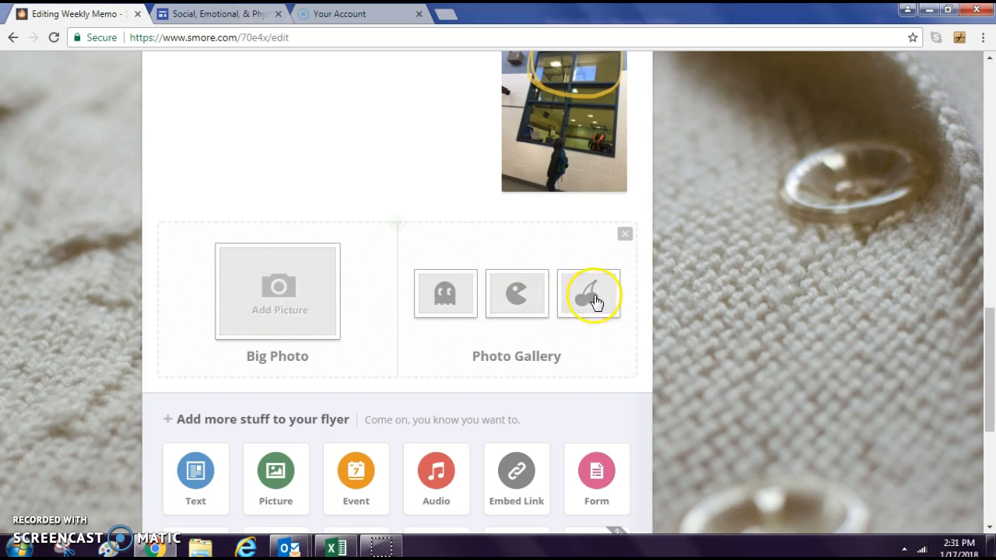
click(277, 294)
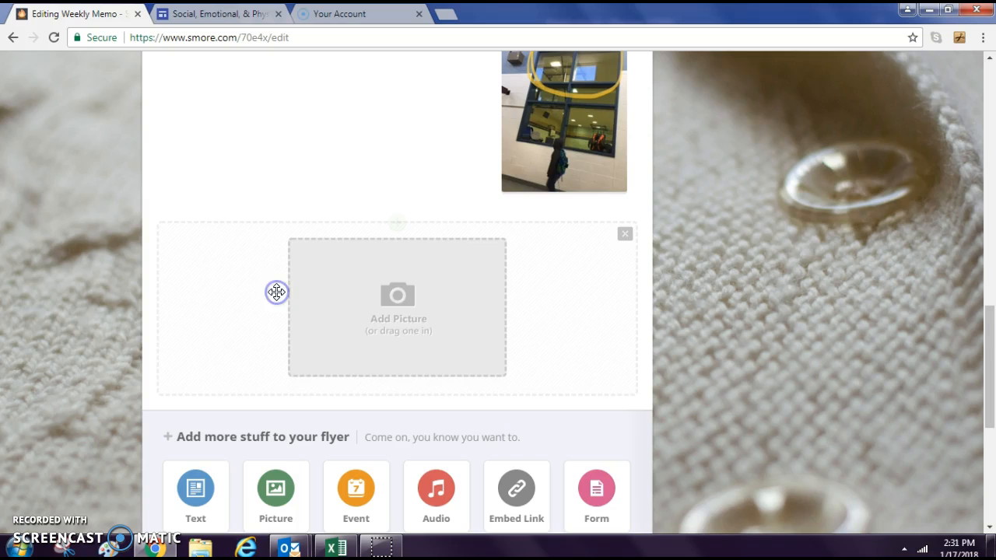
click(403, 297)
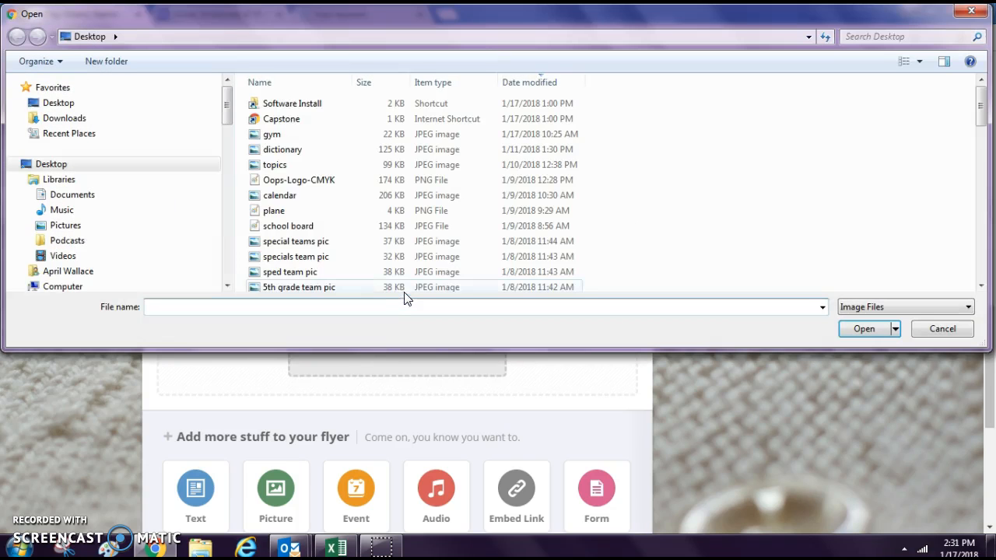
click(281, 152)
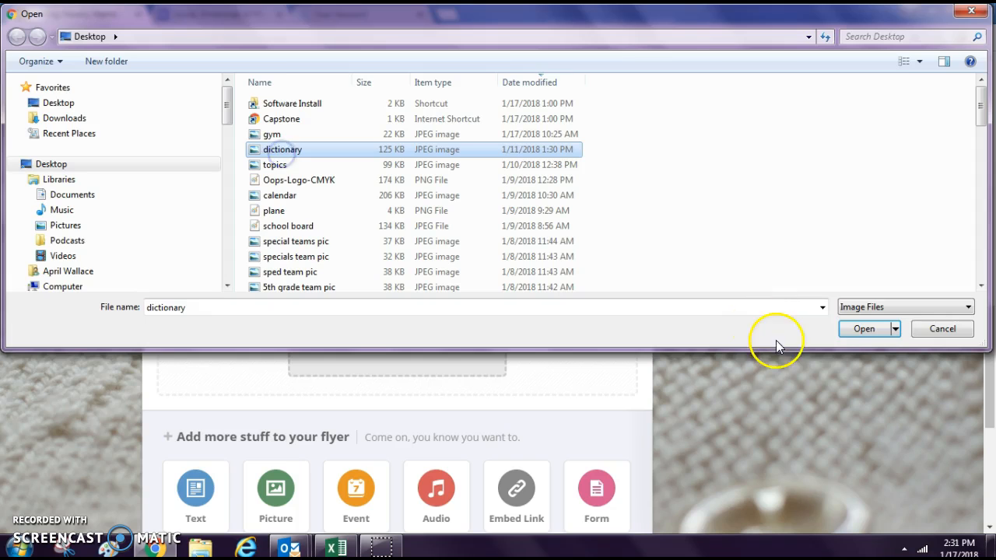
click(848, 330)
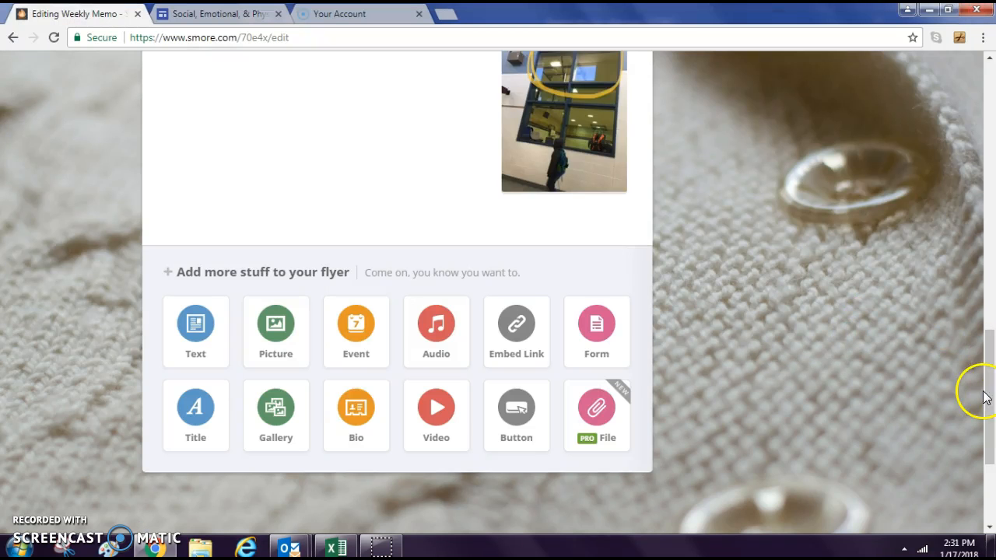
- Finish editing to publish the Weekly Memo flyer and review the published page down to the dictionary picture
click(990, 430)
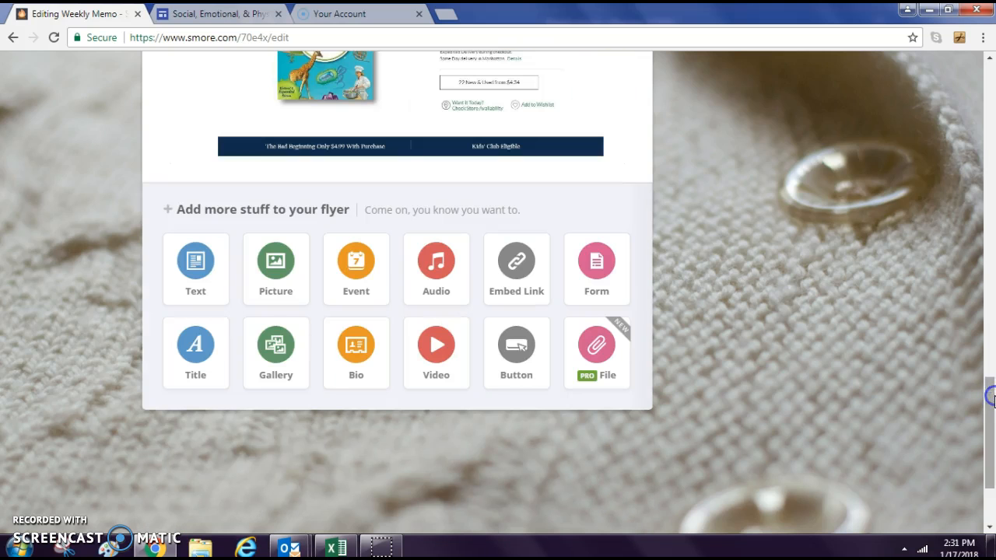
scroll(985, 411, up, 3)
drag(991, 378, 992, 95)
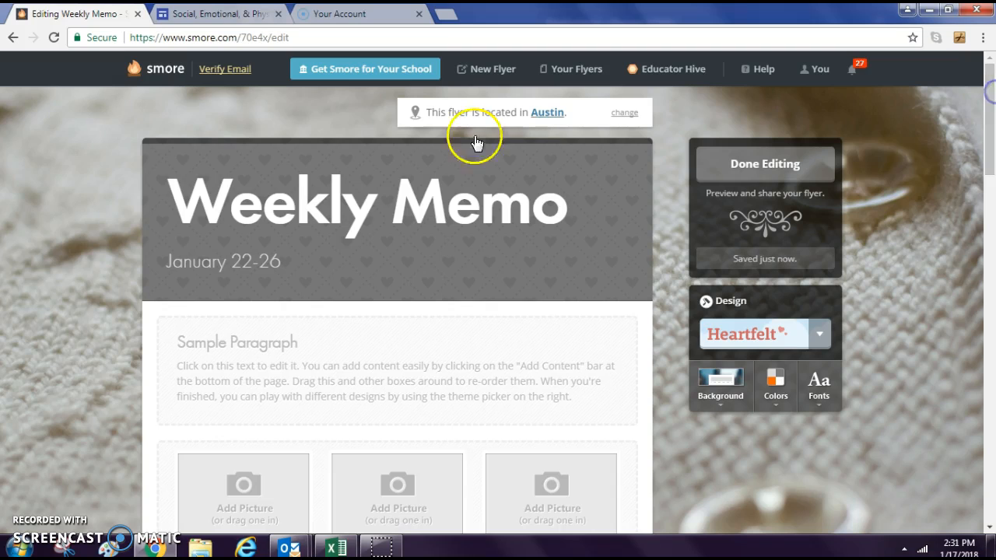
click(792, 165)
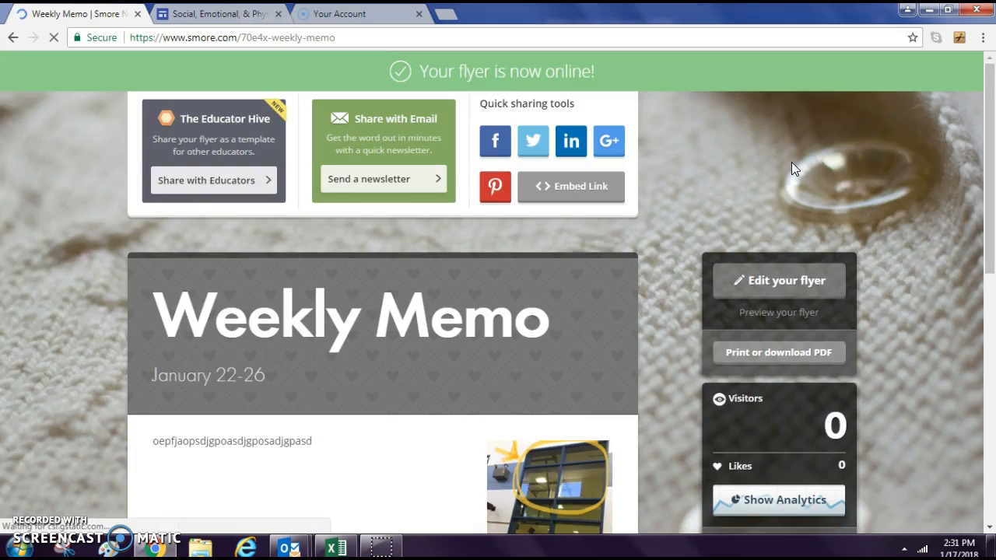
scroll(792, 162, down, 1)
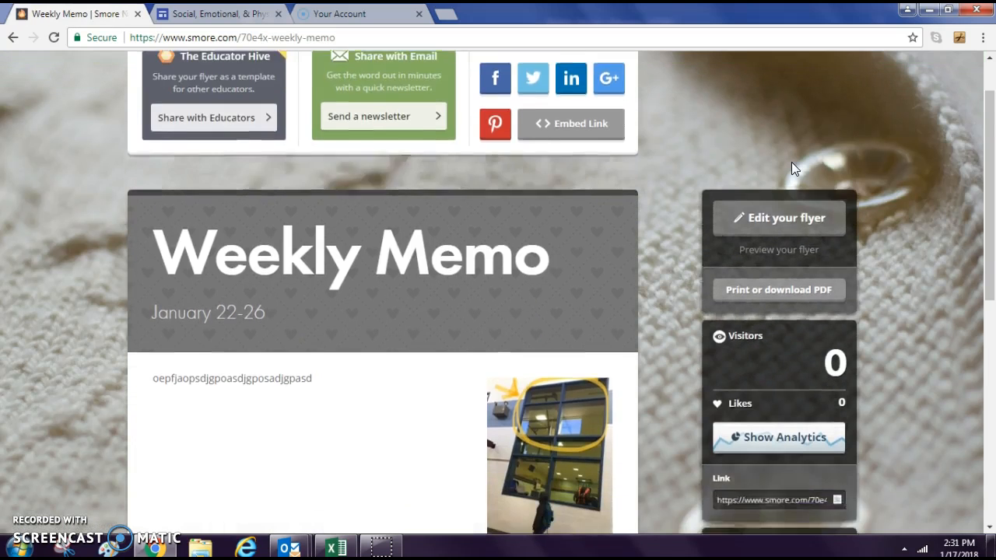
scroll(791, 162, down, 4)
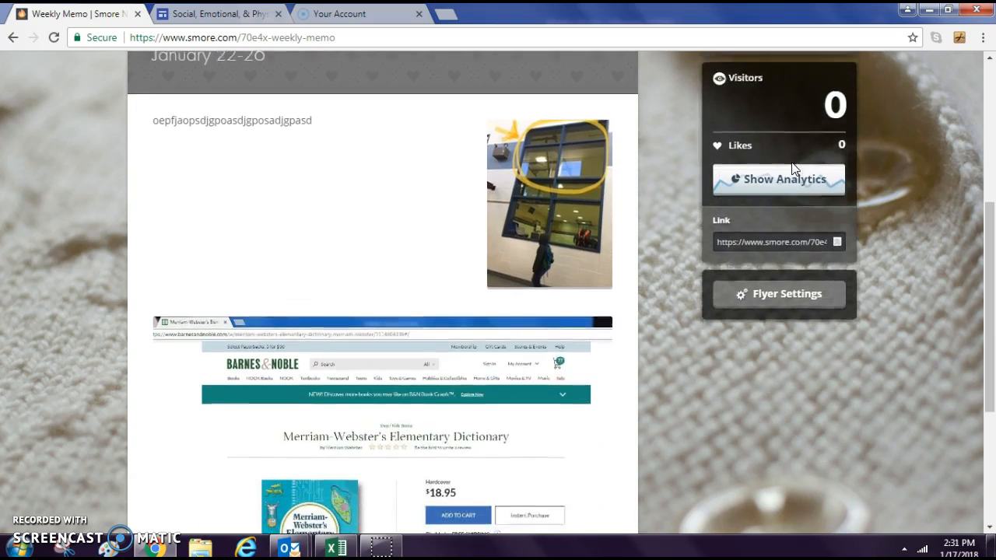
scroll(791, 165, down, 3)
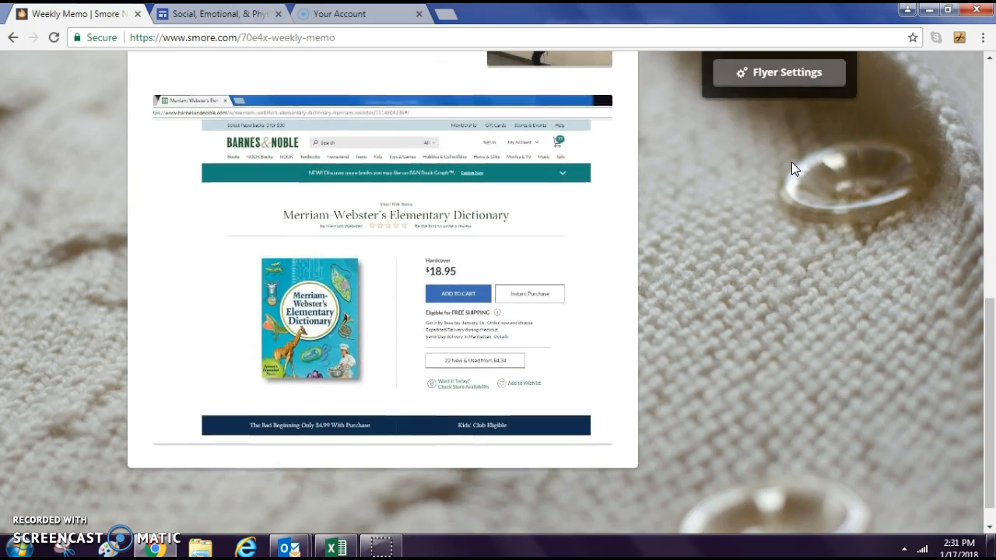
- Reopen the published flyer for editing and look through its sample, text and picture blocks
scroll(792, 162, up, 5)
click(787, 150)
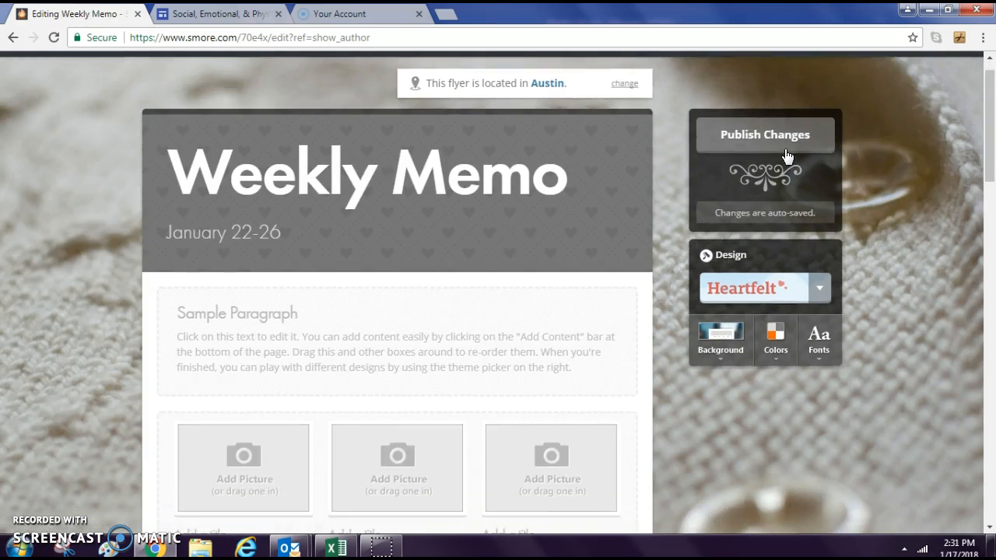
scroll(787, 156, down, 8)
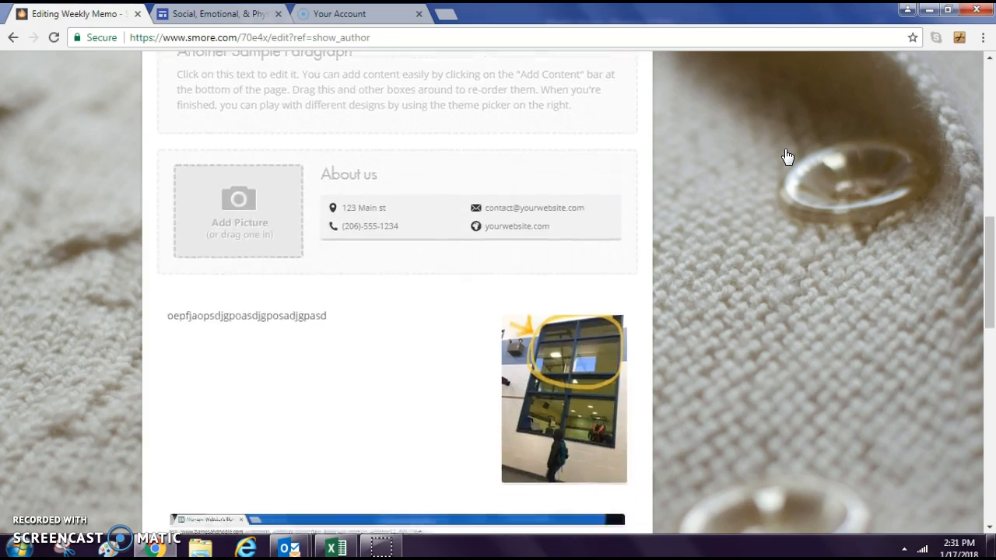
scroll(787, 157, down, 5)
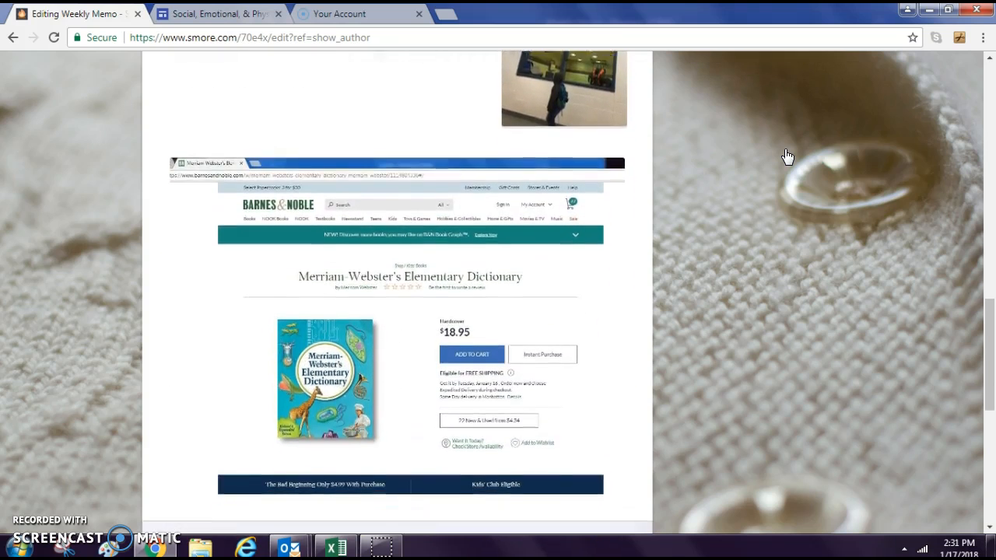
scroll(788, 157, down, 1)
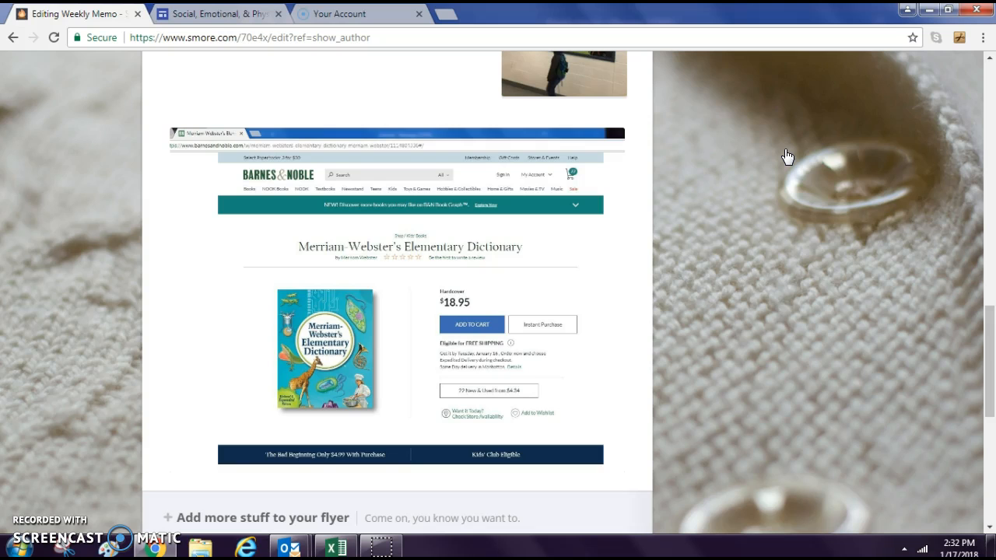
drag(986, 349, 990, 113)
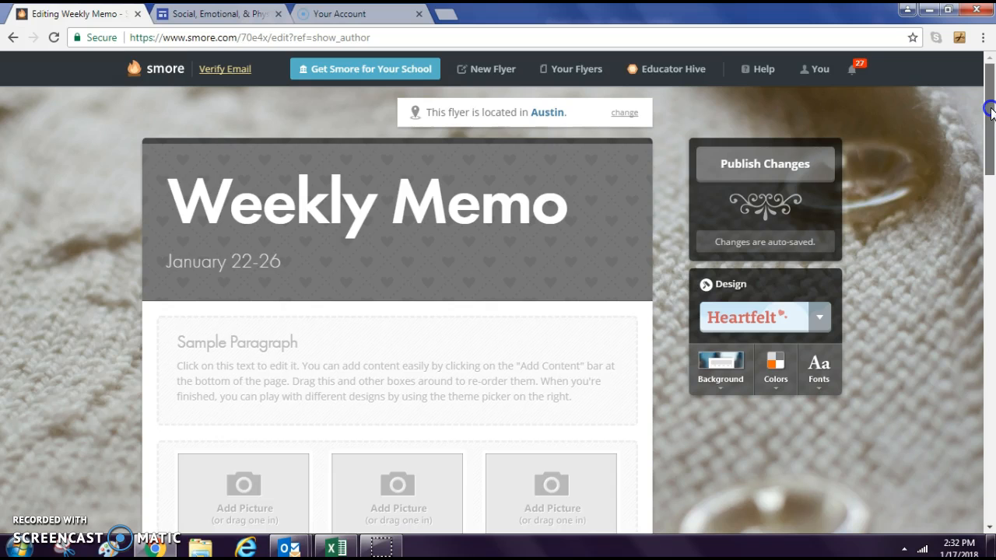
- Start a new flyer from the News bulletin template and open its title and subtitle for editing
click(492, 69)
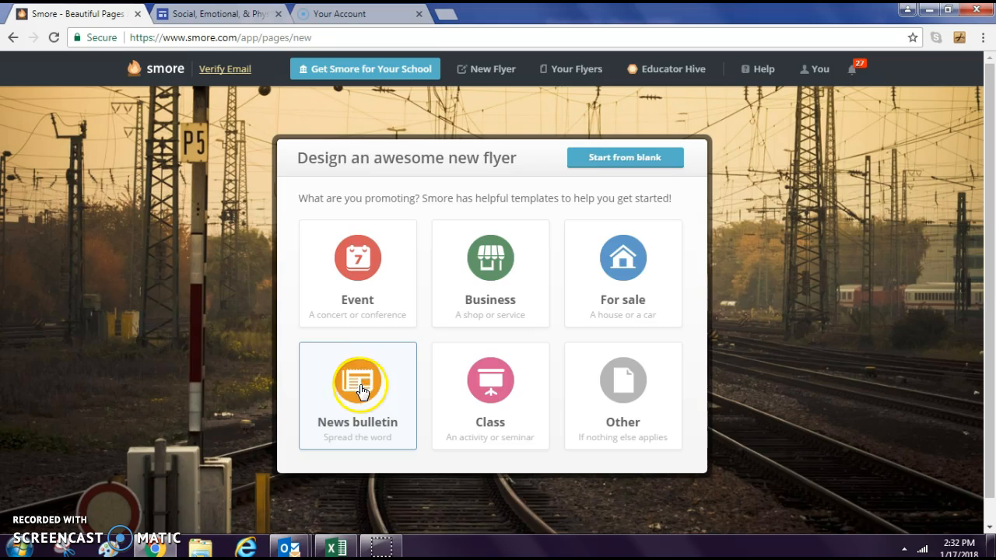
click(359, 386)
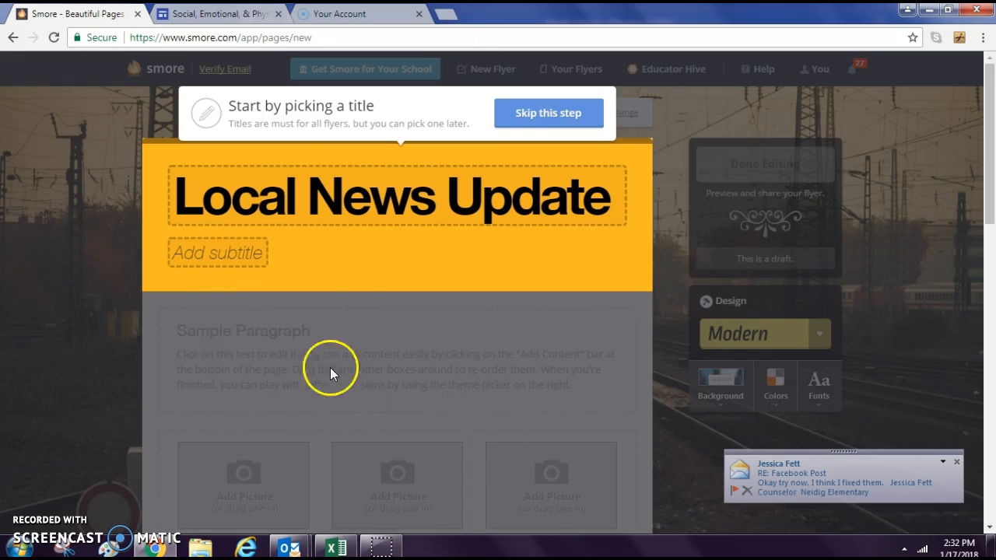
click(383, 213)
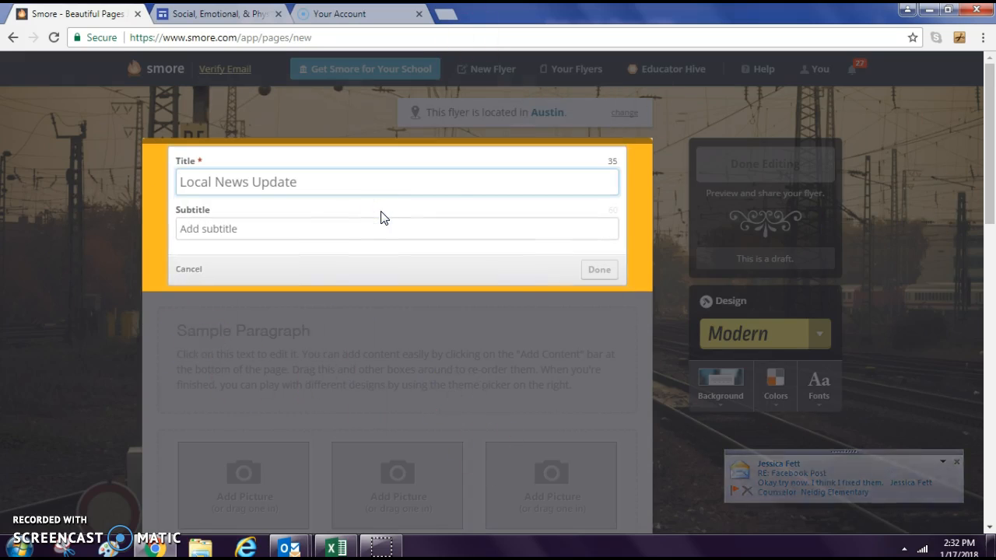
click(958, 462)
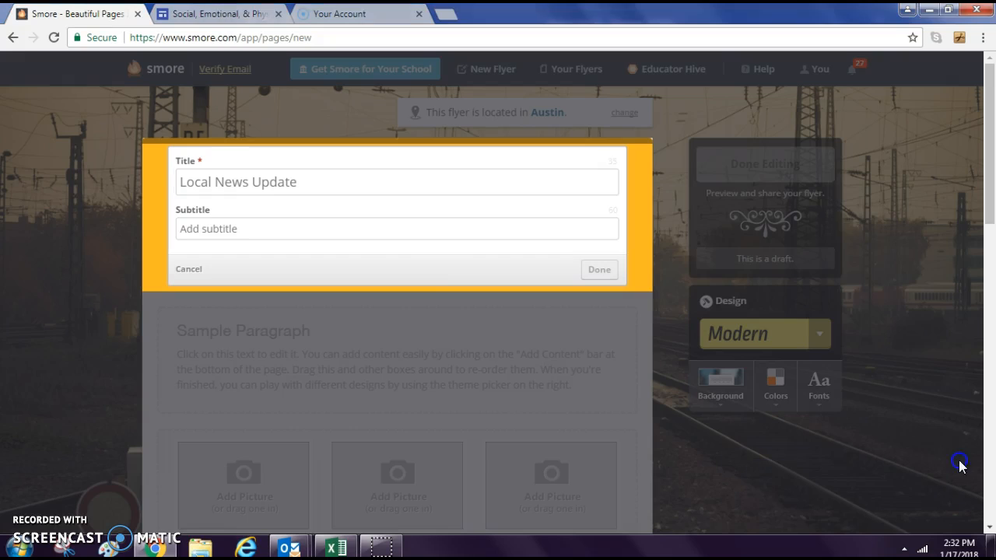